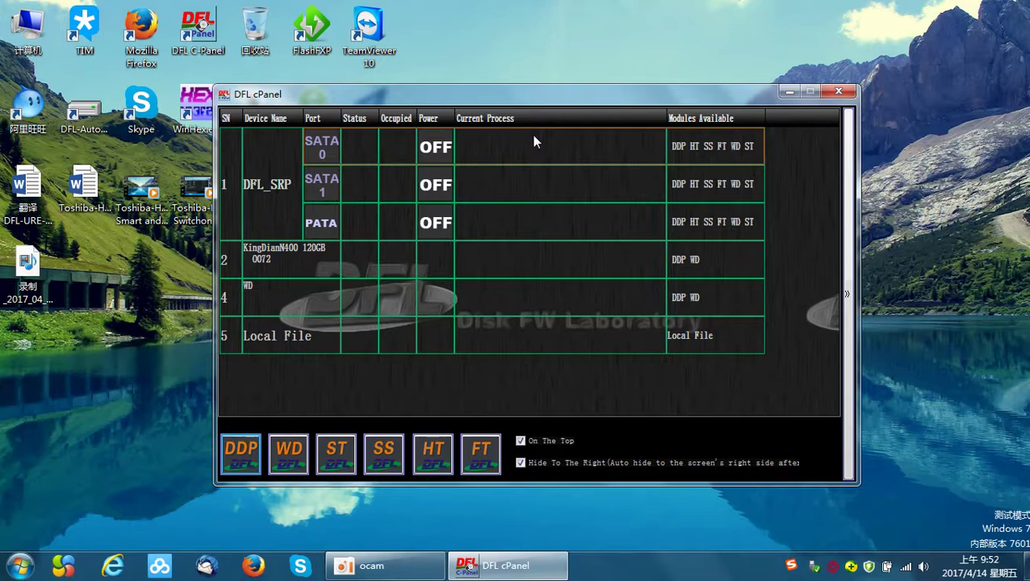
Step: Open the FT module on the SATA 0 port and power on the drive
double_click(487, 145)
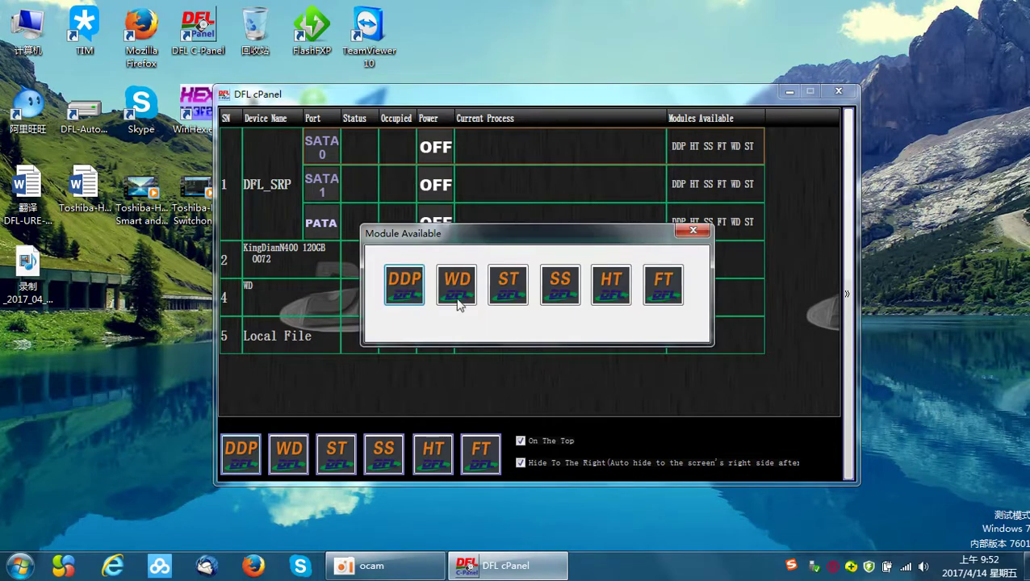
left_click(663, 284)
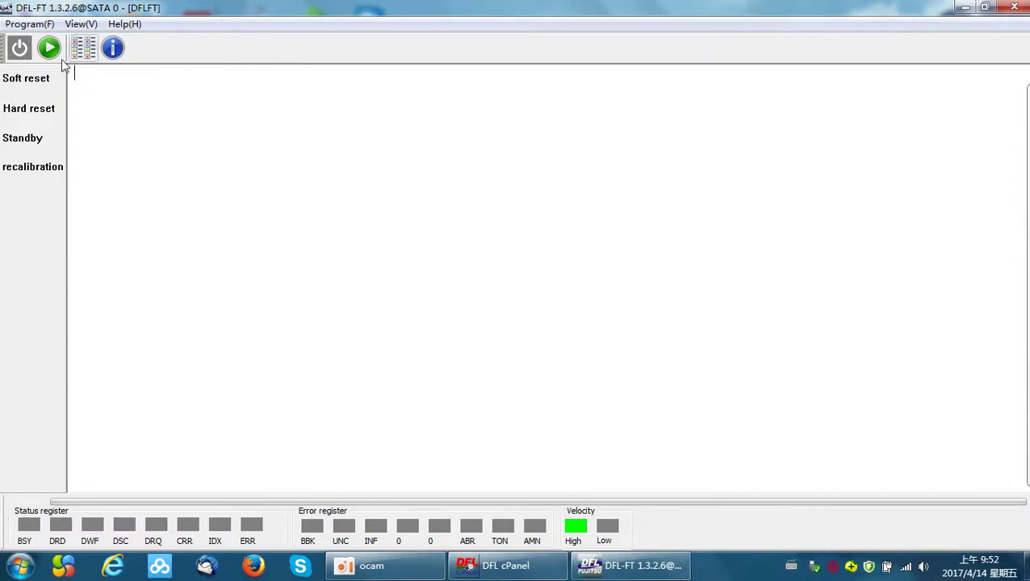
left_click(19, 48)
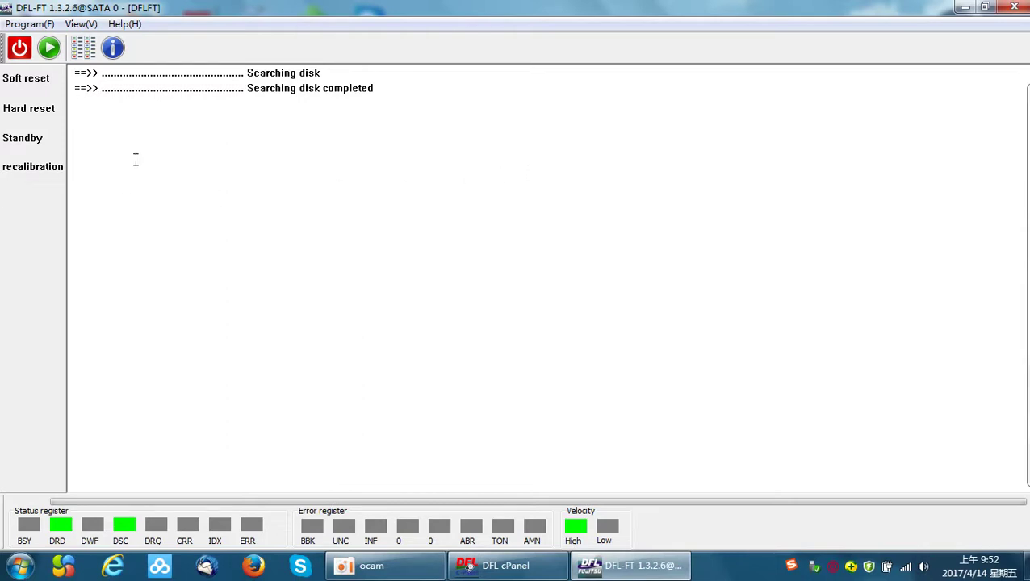
Step: Start a surface scan of the SATA 0 drive with the start LBA set to 10000, continuing with the existing log file
left_click(83, 48)
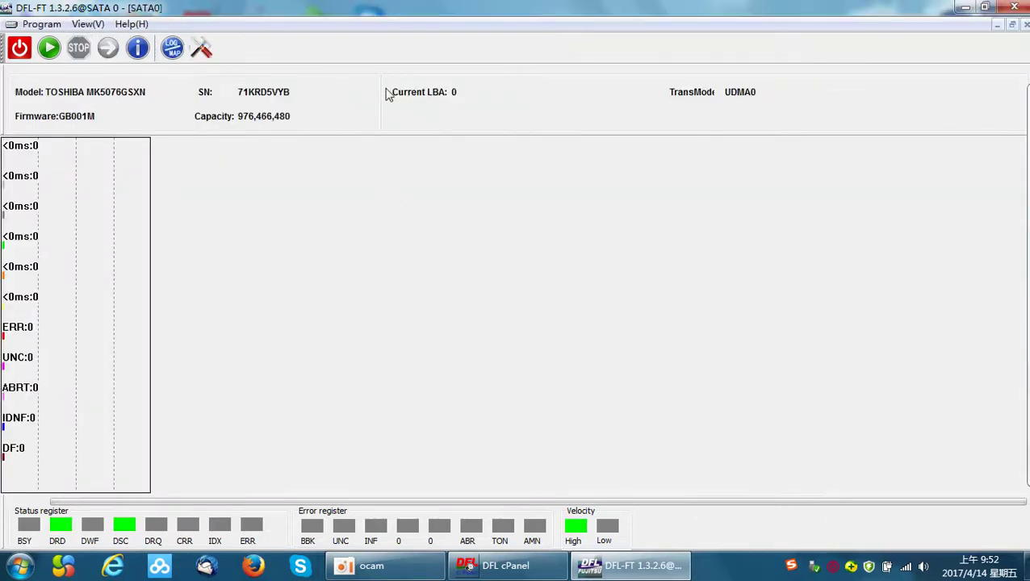
left_click(49, 48)
double_click(470, 128)
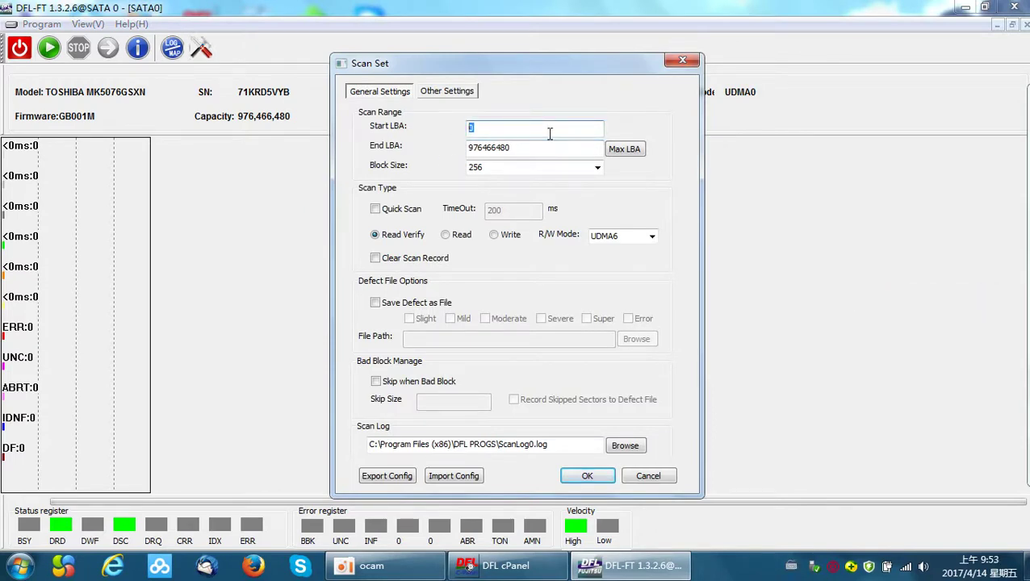
type("10000")
left_click(595, 471)
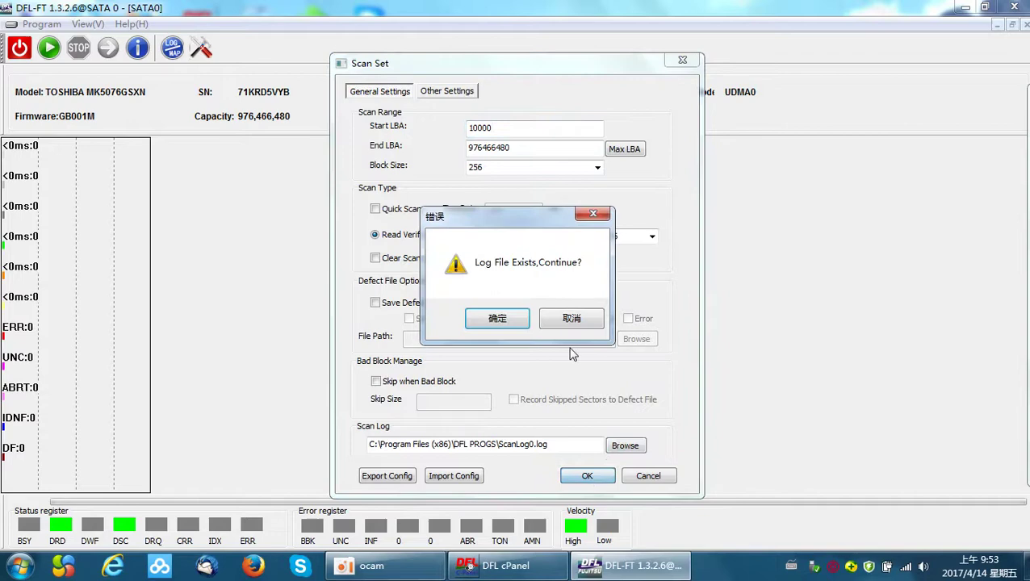
left_click(497, 318)
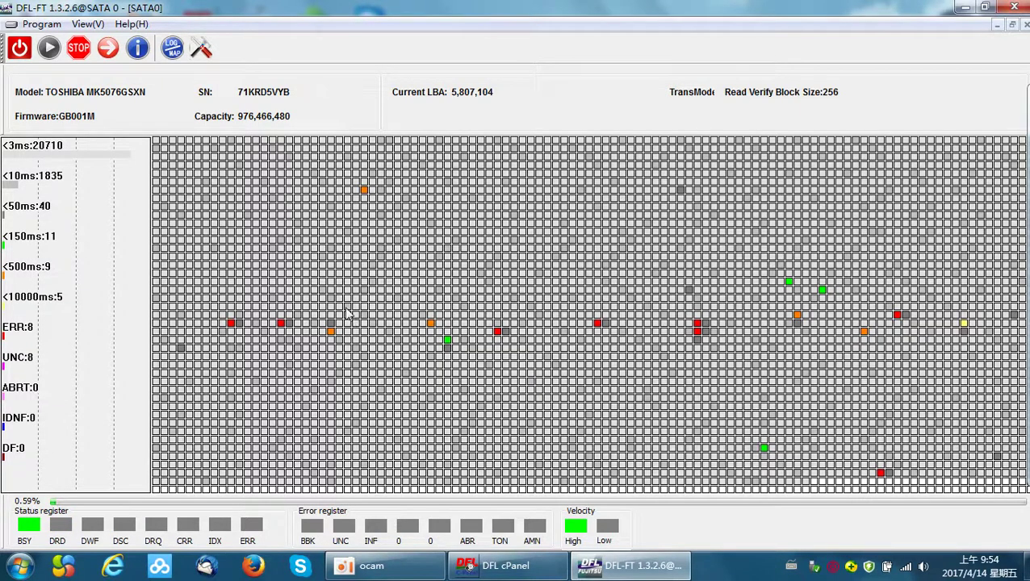
Step: Stop the running surface scan after checking the block map and close the scan window
mouse_move(343, 301)
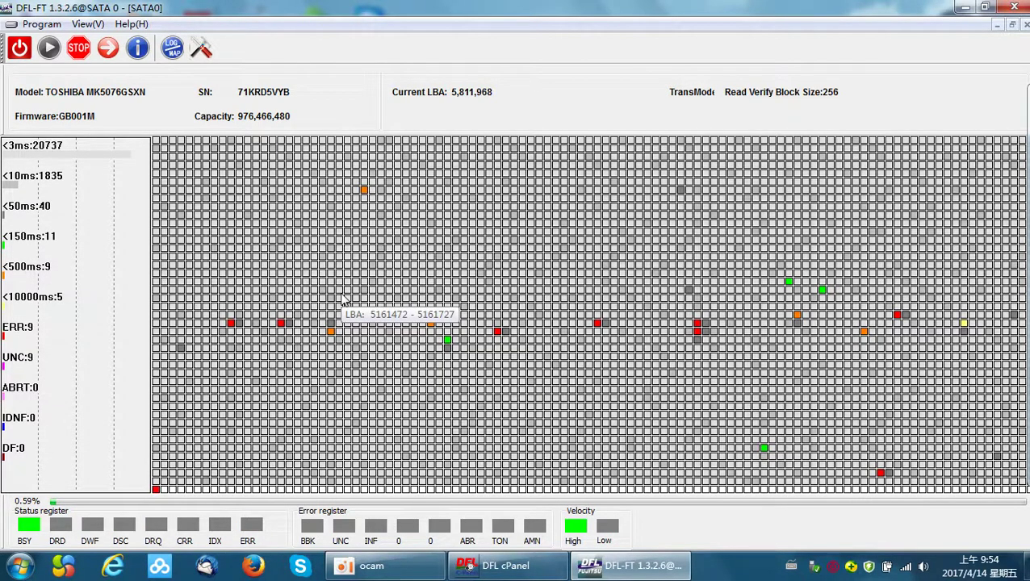
mouse_move(317, 236)
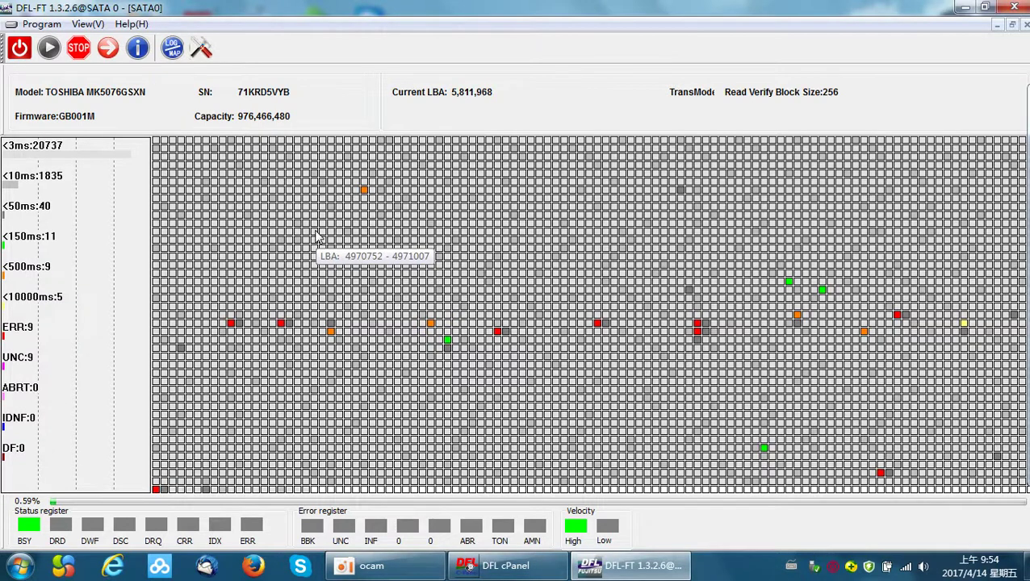
left_click(85, 57)
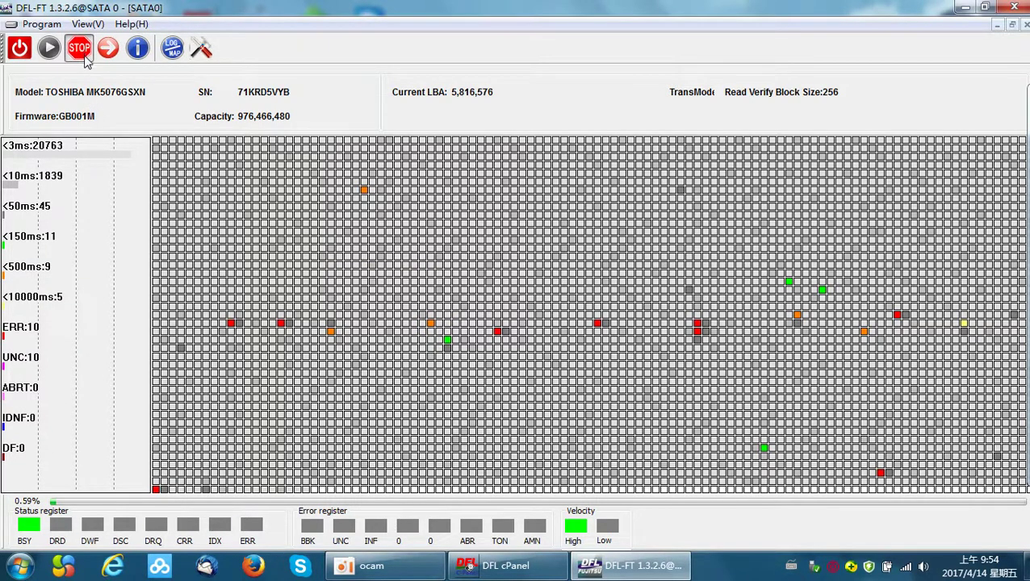
left_click(1025, 25)
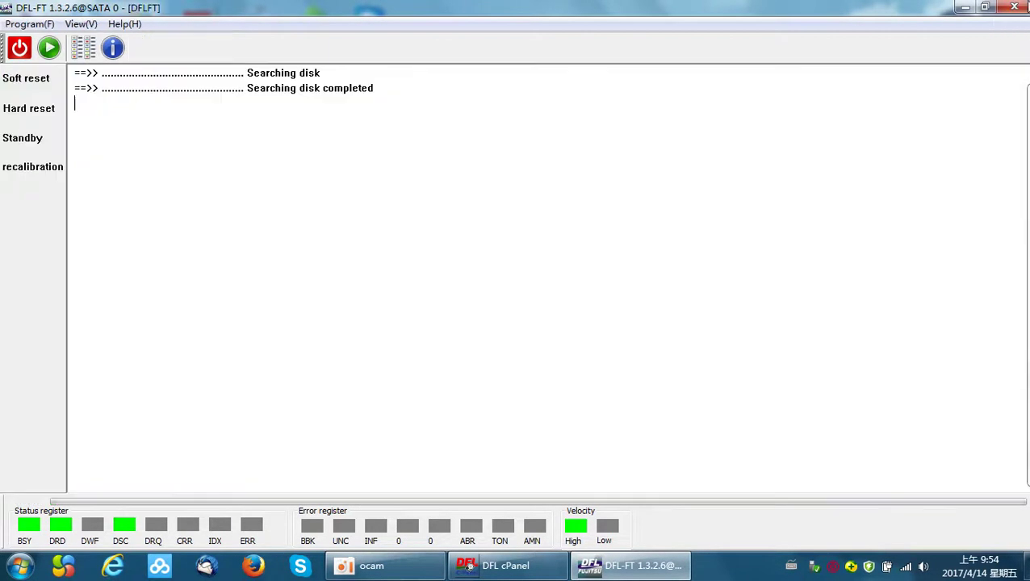
Step: Launch the Toshiba tool, obtain the drive's details and accept the basic info
left_click(49, 50)
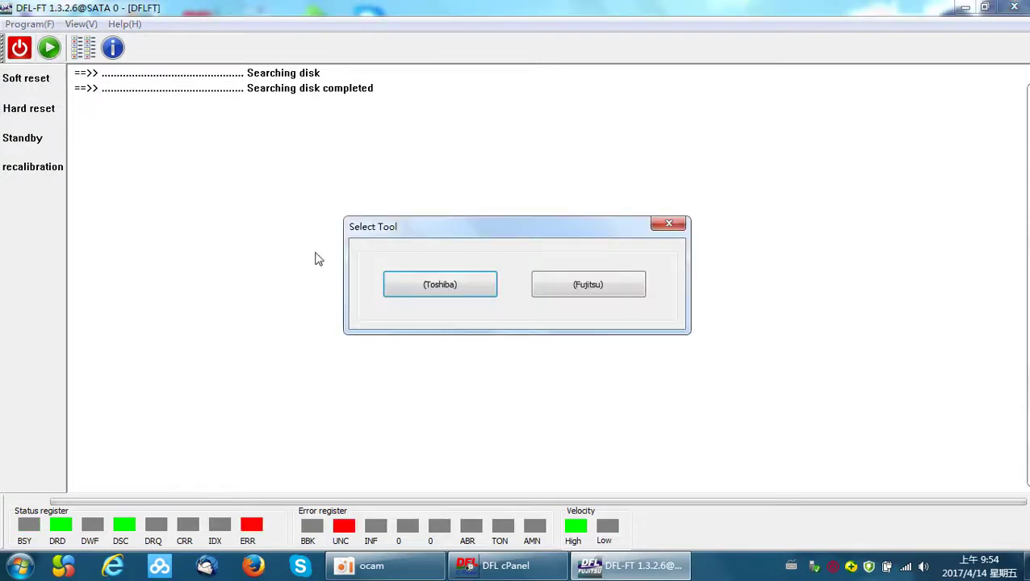
left_click(451, 298)
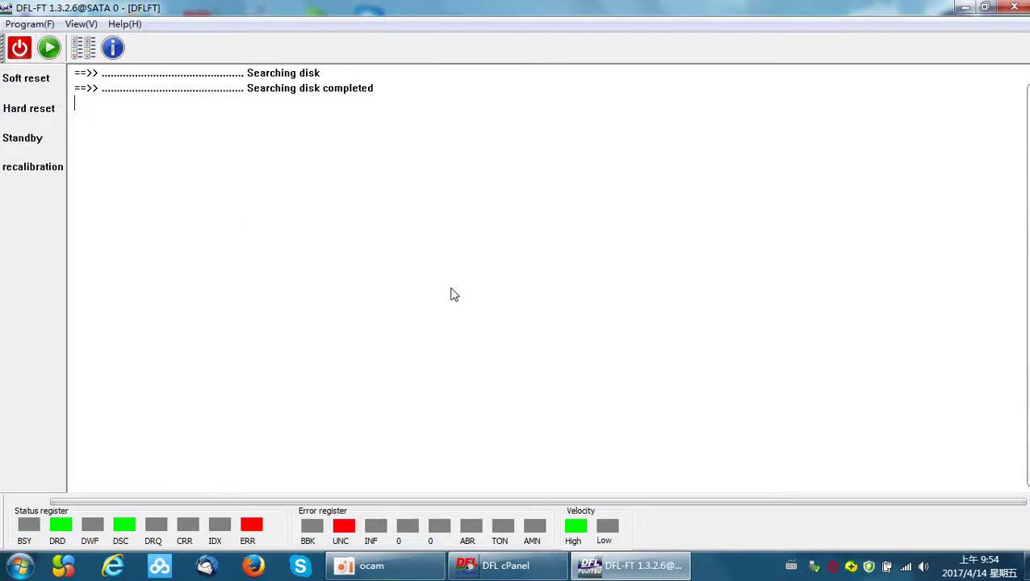
left_click(507, 462)
left_click(593, 461)
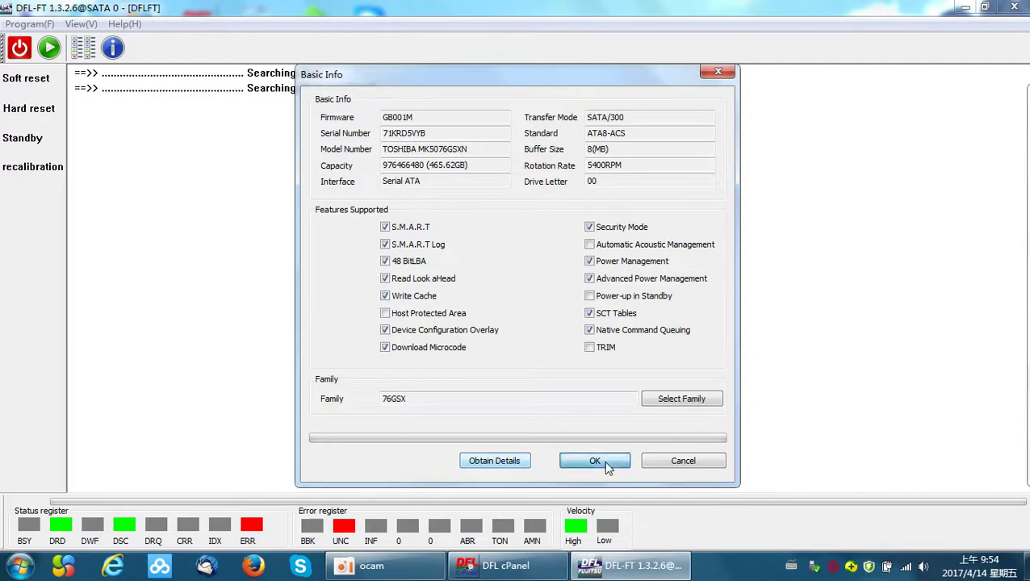
Step: Accept the existing work folder under D:\DFLTask\ and initialise the tool with Only use ATA enabled
left_click(650, 394)
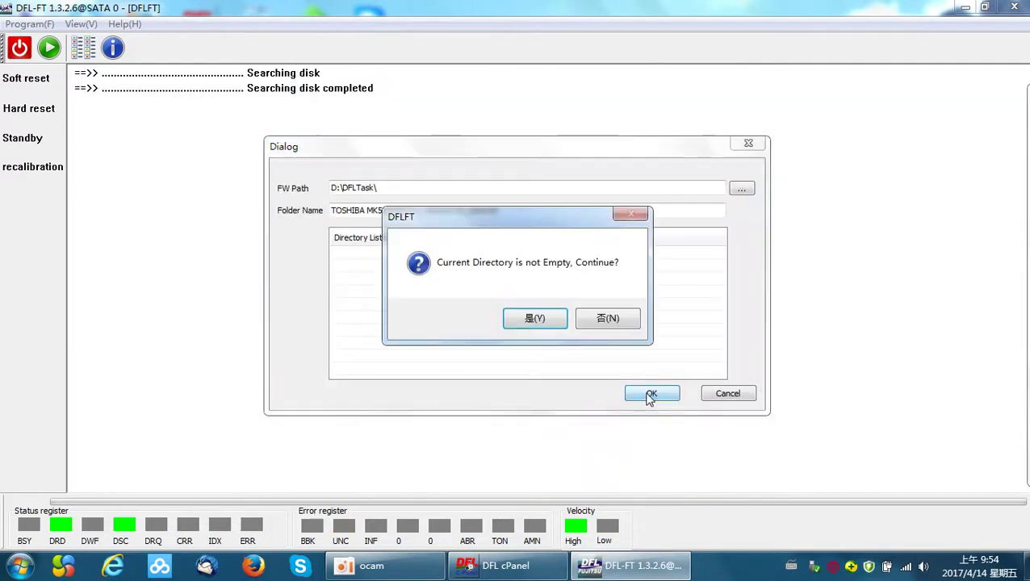
left_click(545, 322)
left_click(432, 305)
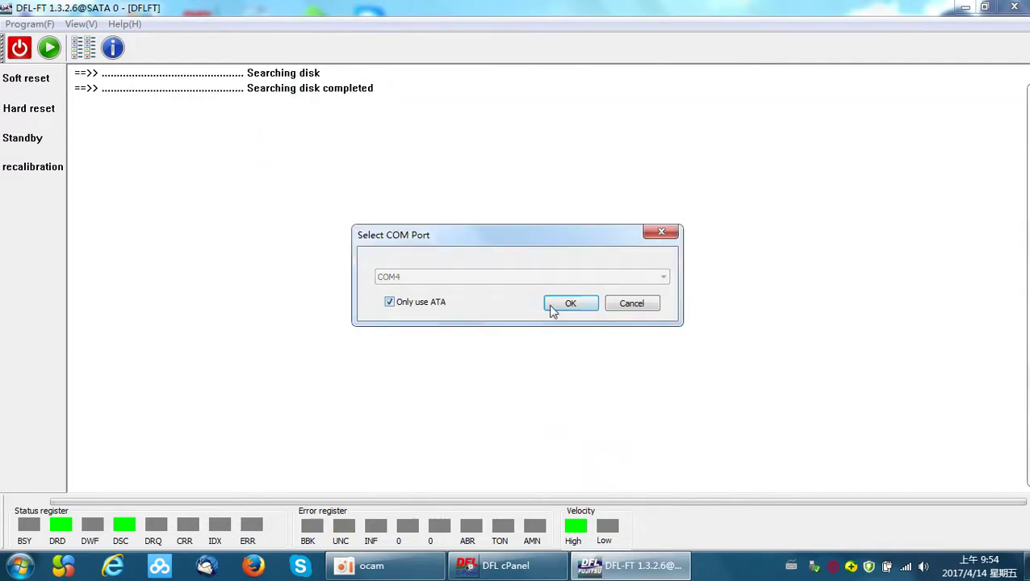
left_click(570, 304)
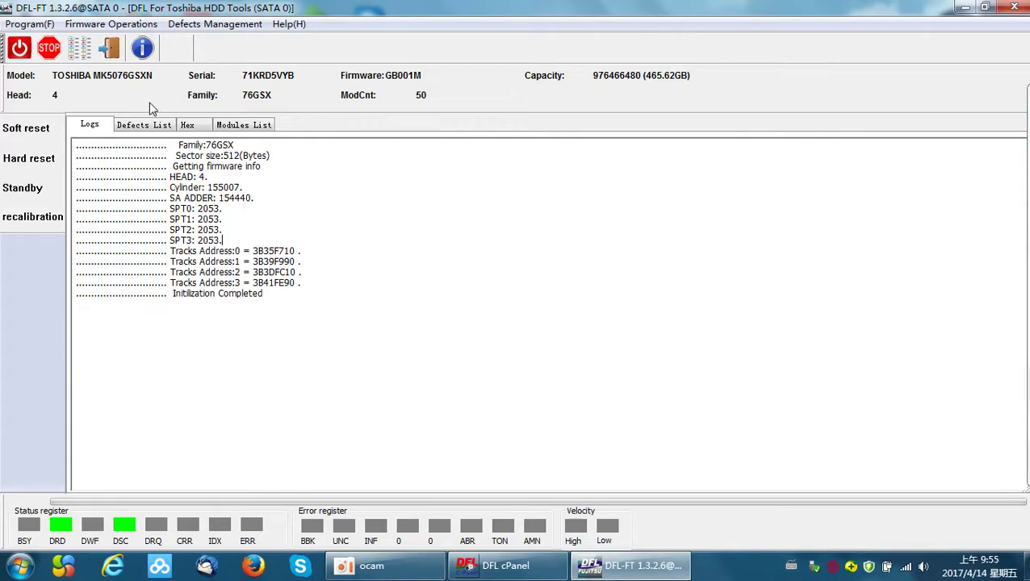
Step: Run the Heads Read/Write Test on heads 0, 1, 2 and 3
left_click(112, 24)
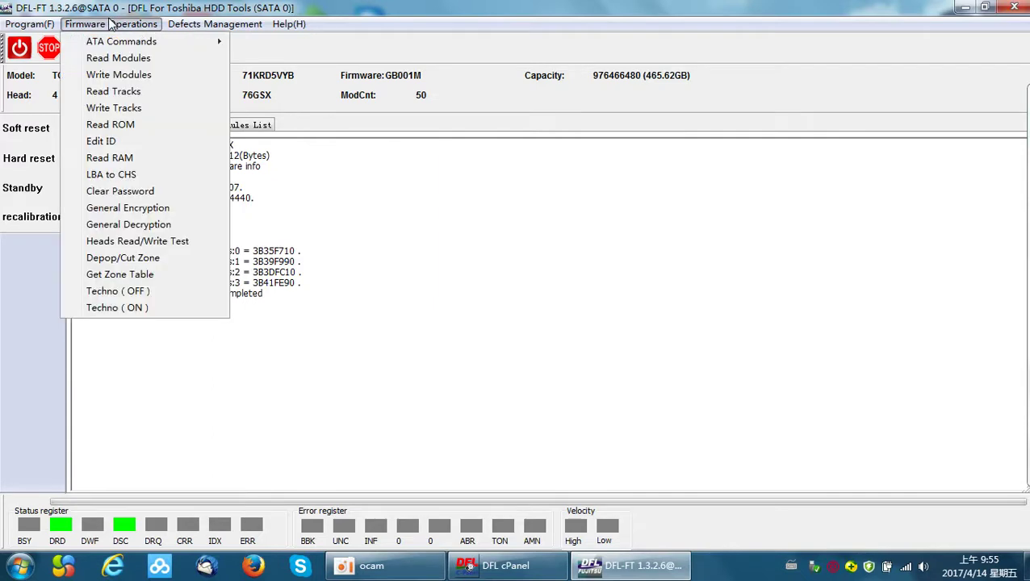
left_click(151, 247)
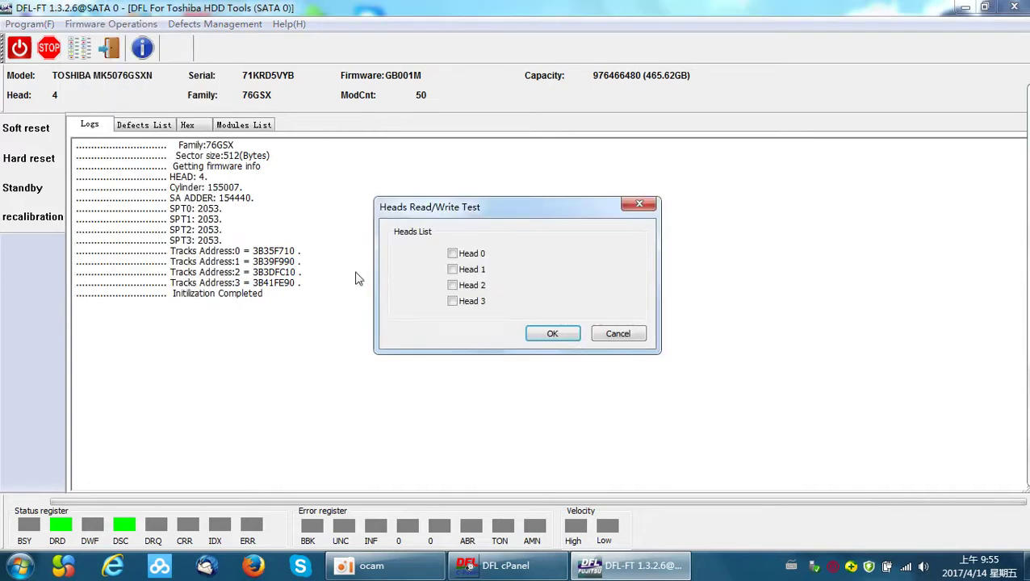
left_click(463, 253)
left_click(473, 270)
left_click(473, 285)
left_click(471, 301)
left_click(549, 334)
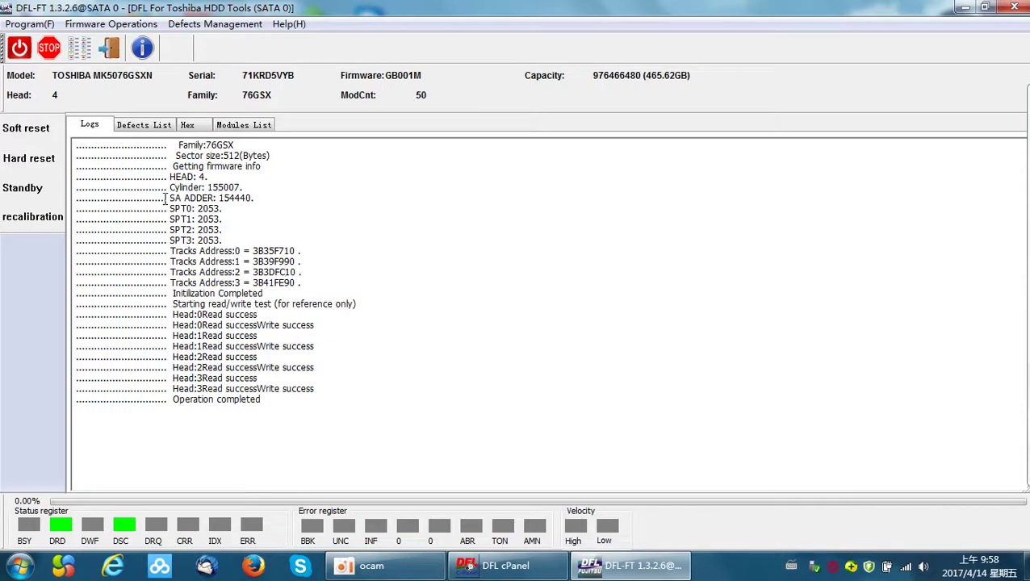
Step: Load the drive's zone list with Depop/Cut Zone in Data Mode
left_click(29, 23)
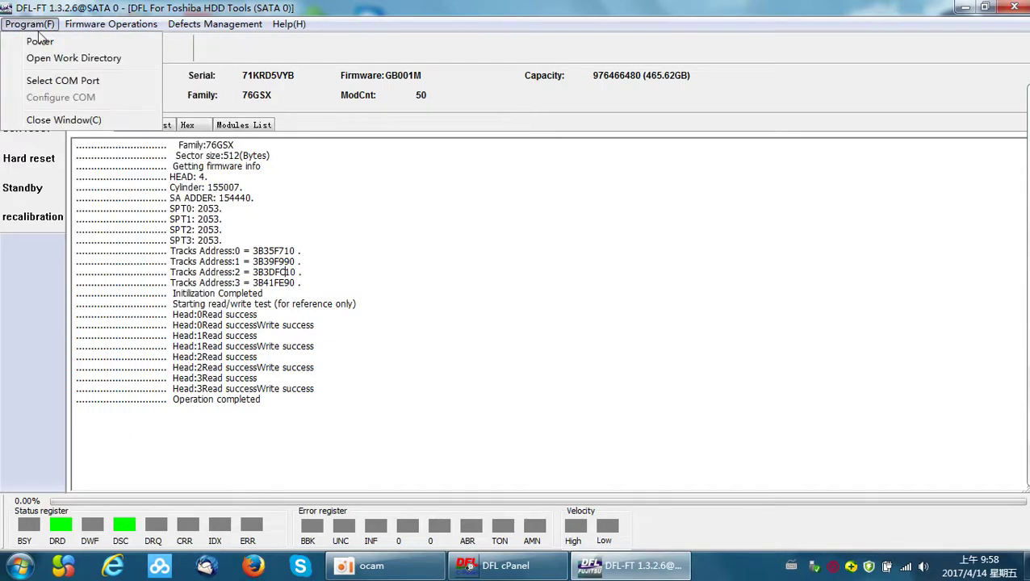
mouse_move(123, 25)
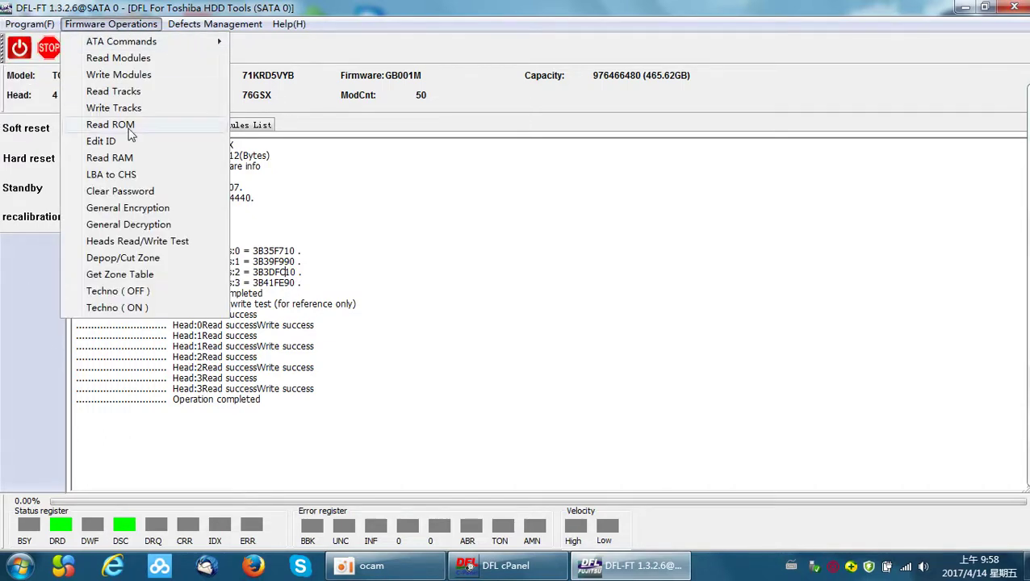
left_click(157, 259)
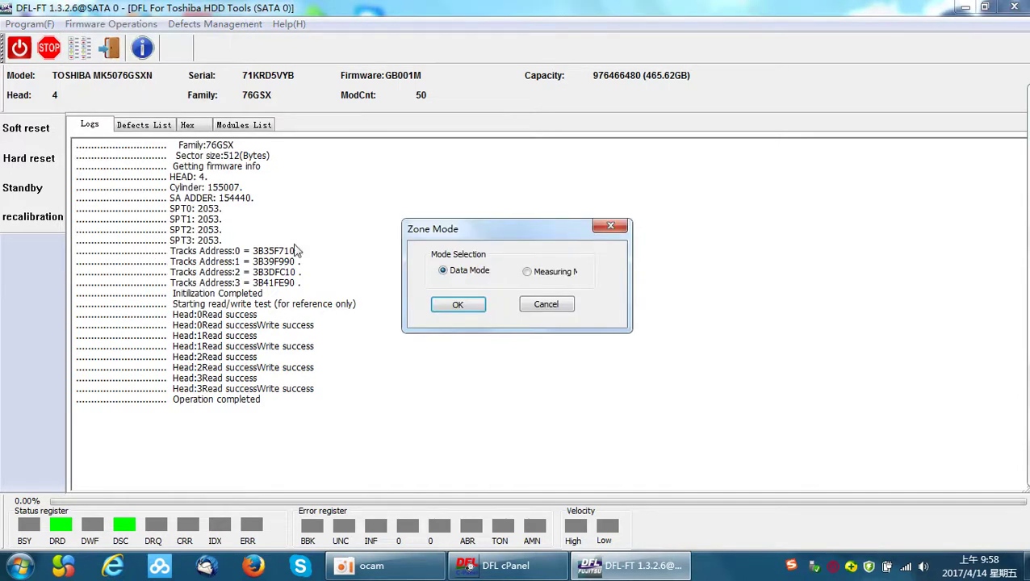
left_click(457, 306)
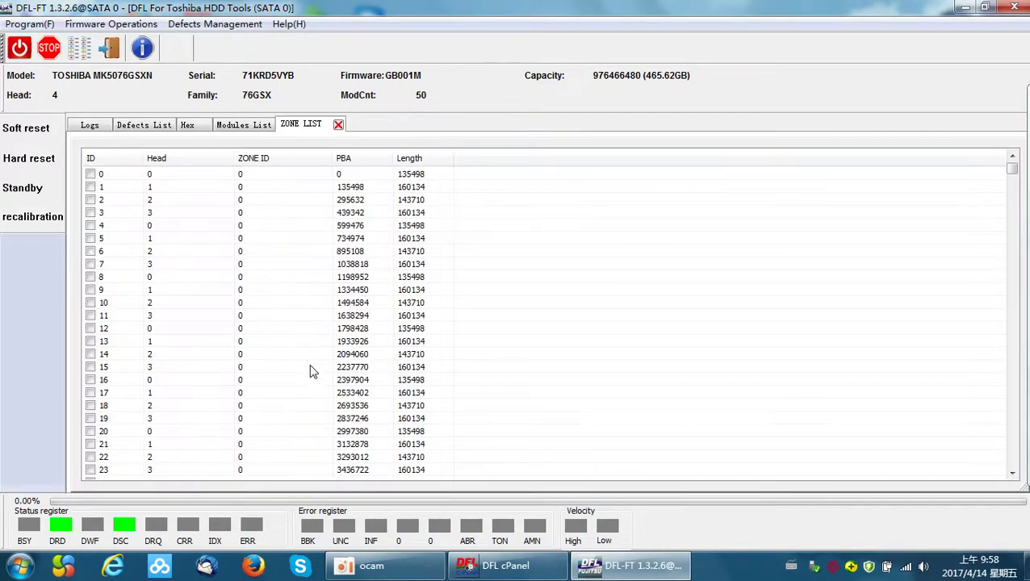
Step: Examine the zone list's head order and zone lengths, and review the selection and cutting options available for a zone
scroll(346, 361, "down", 1)
scroll(346, 361, "down", 4)
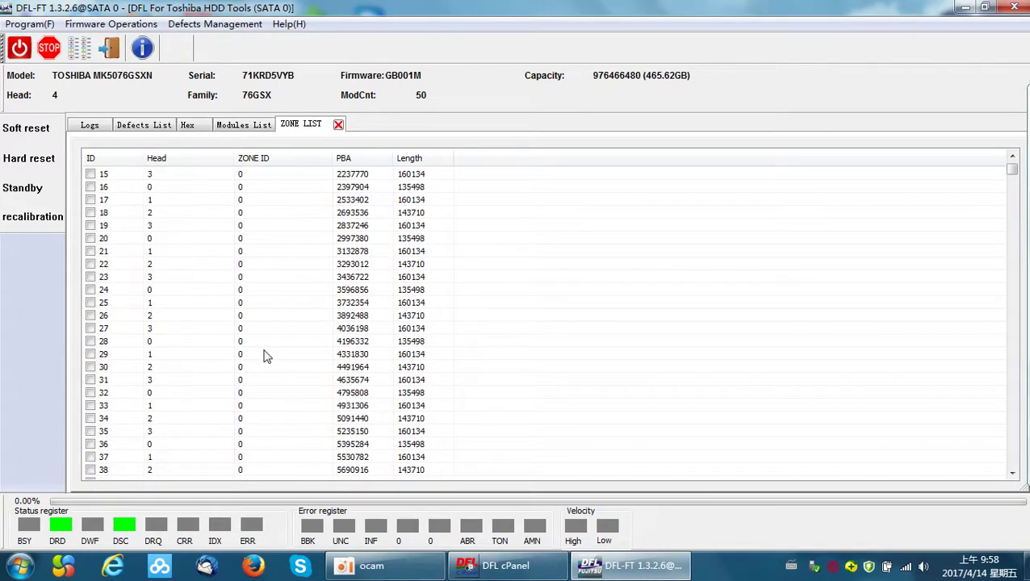
scroll(267, 327, "down", 6)
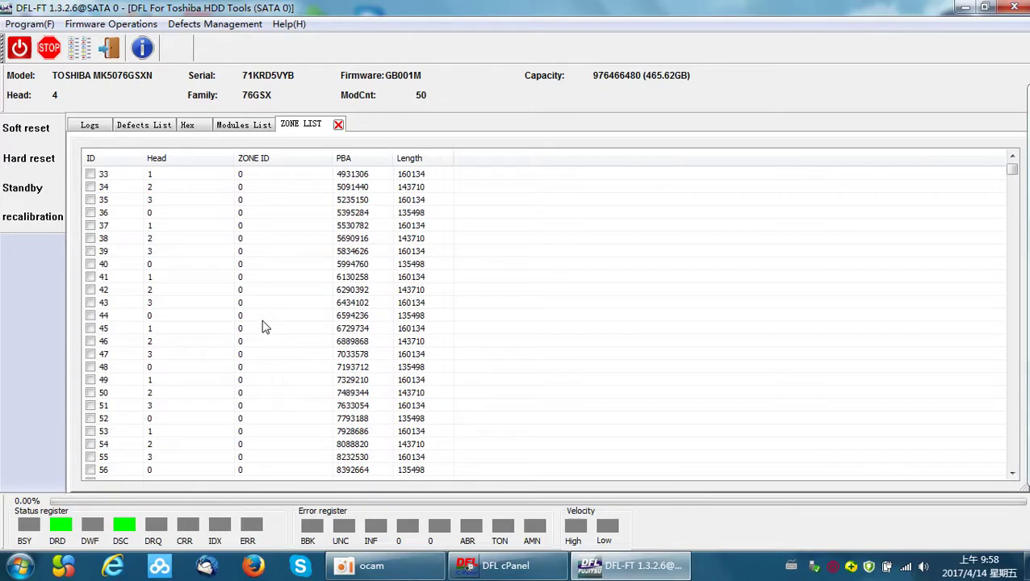
scroll(266, 327, "up", 11)
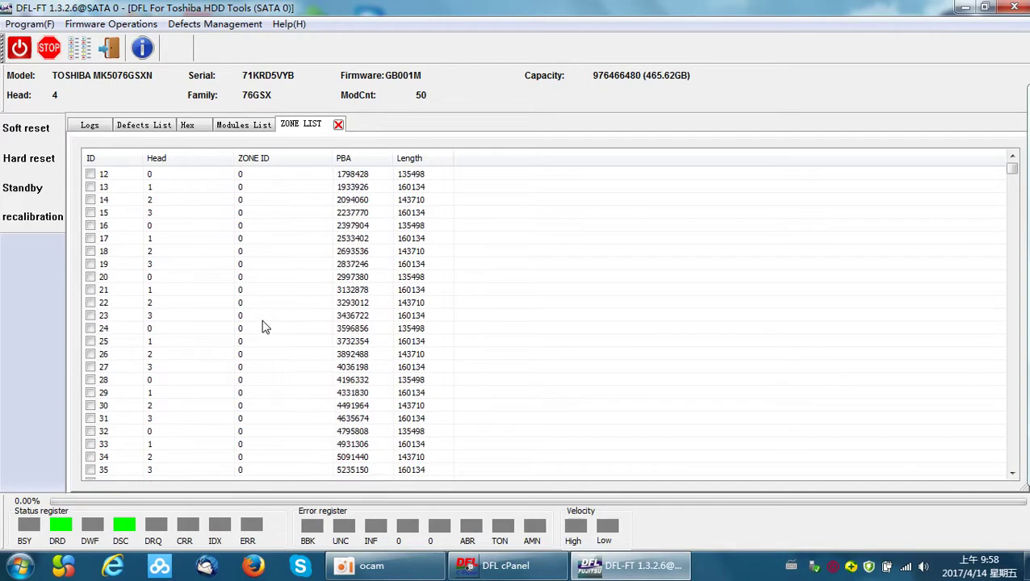
left_click(178, 177)
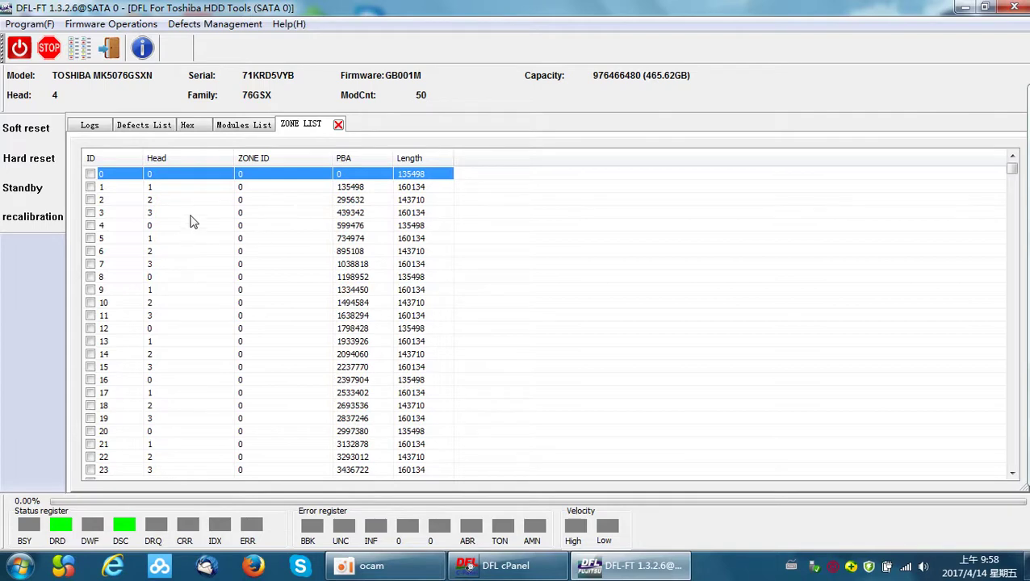
right_click(192, 178)
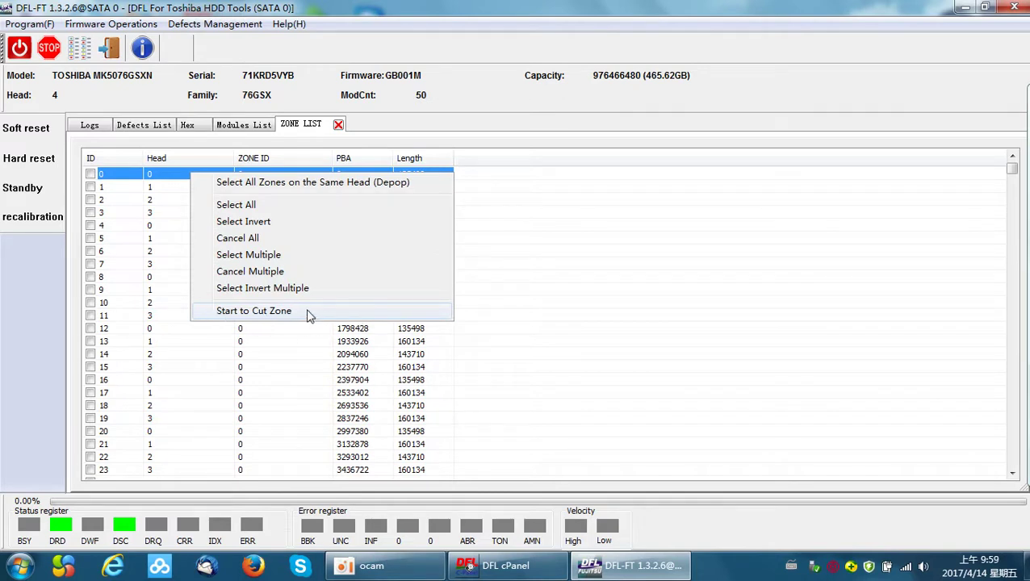
left_click(581, 307)
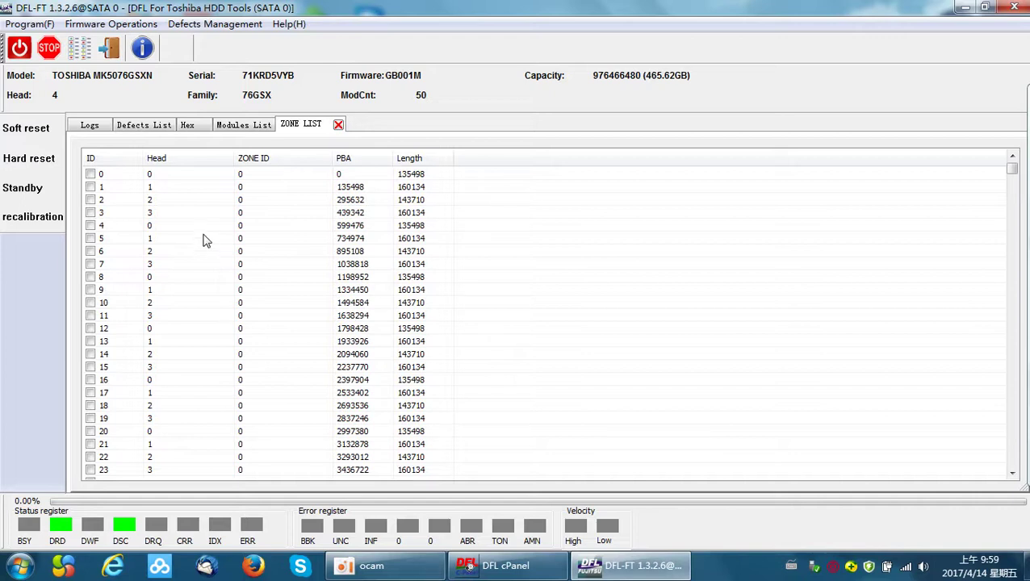
Step: Tick zones 2, 5, 7 and 8 in the zone list as a trial and clear all ticked zones
left_click(188, 177)
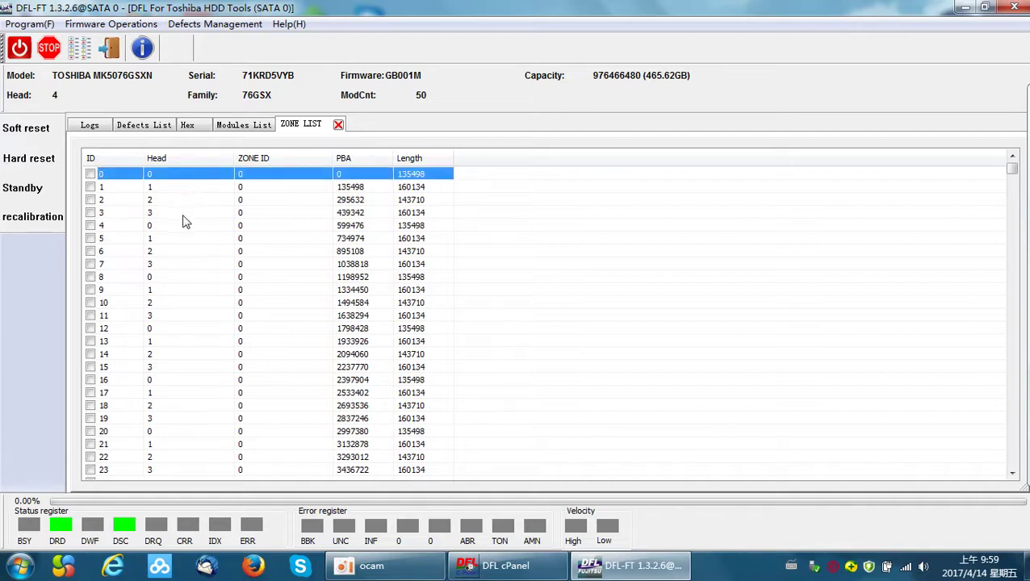
left_click(184, 213)
left_click(91, 199)
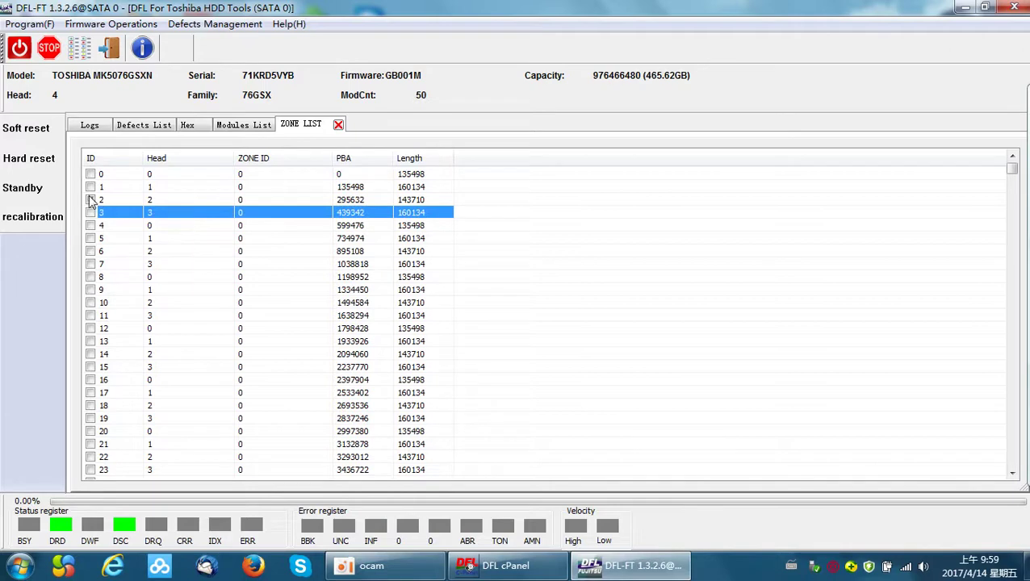
left_click(91, 238)
left_click(90, 264)
left_click(91, 276)
right_click(169, 201)
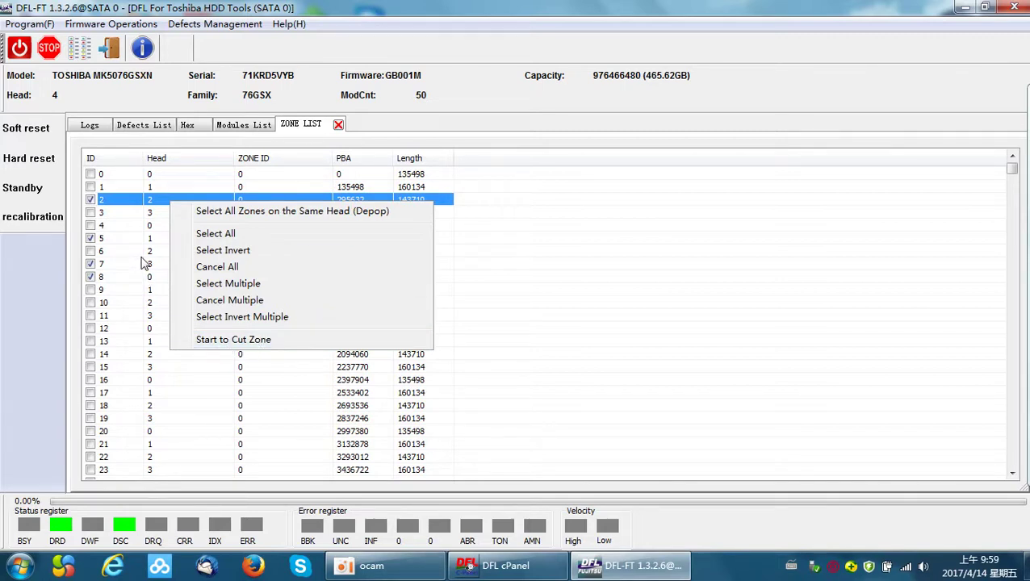
left_click(245, 267)
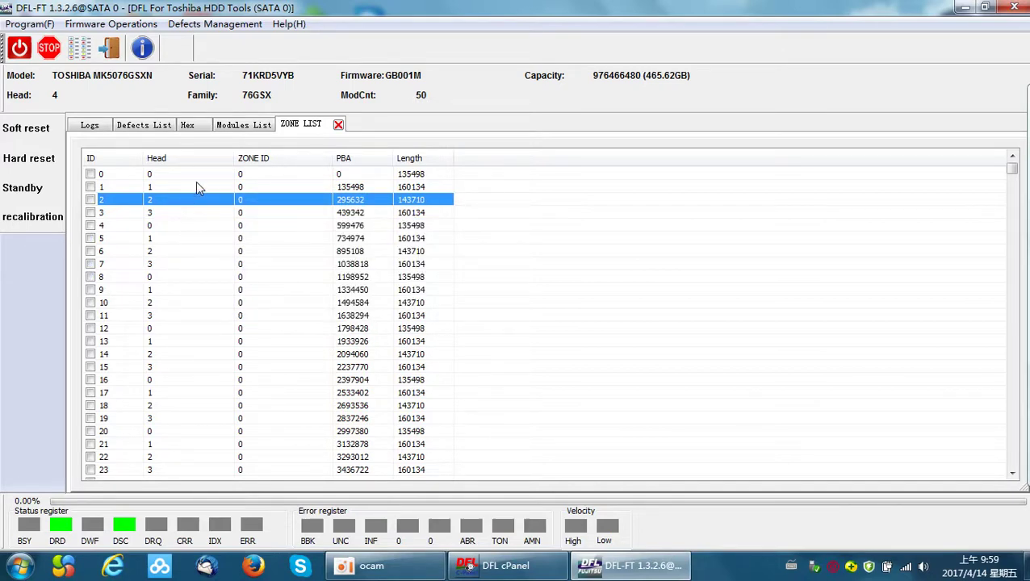
Step: Select all zones on head 0 for depop and review the zone cutting option without starting the cut
left_click(168, 175)
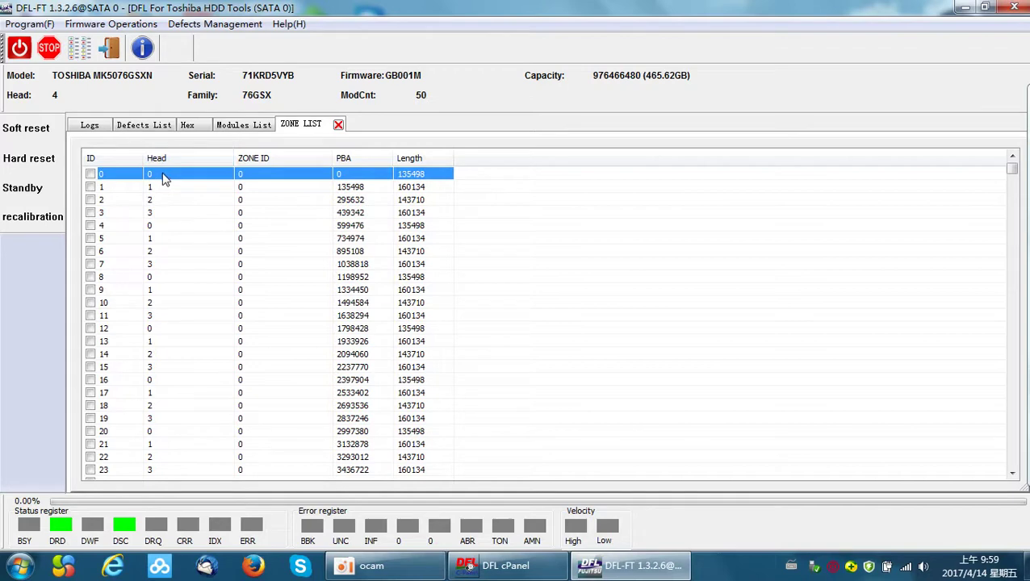
right_click(170, 179)
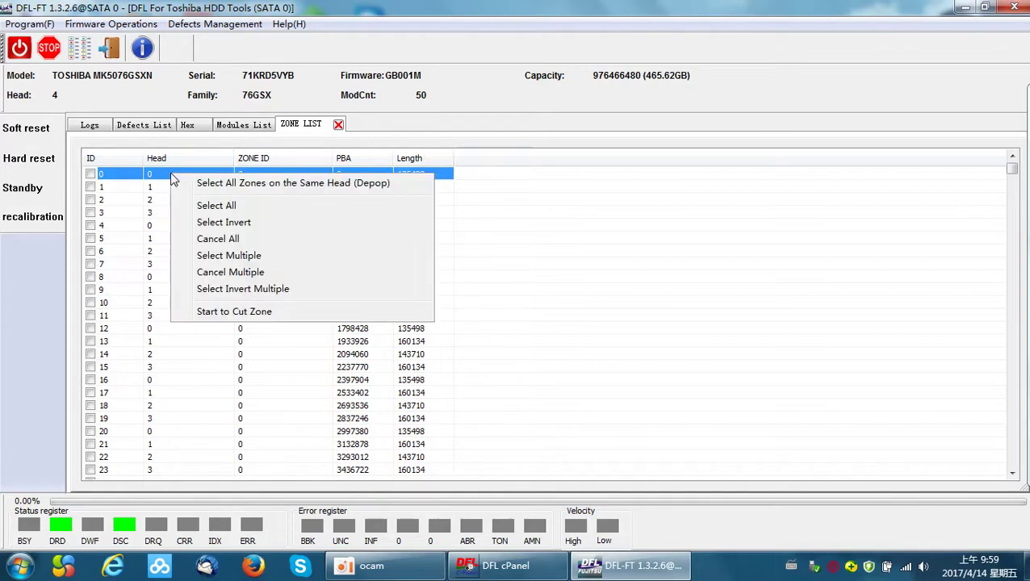
left_click(226, 184)
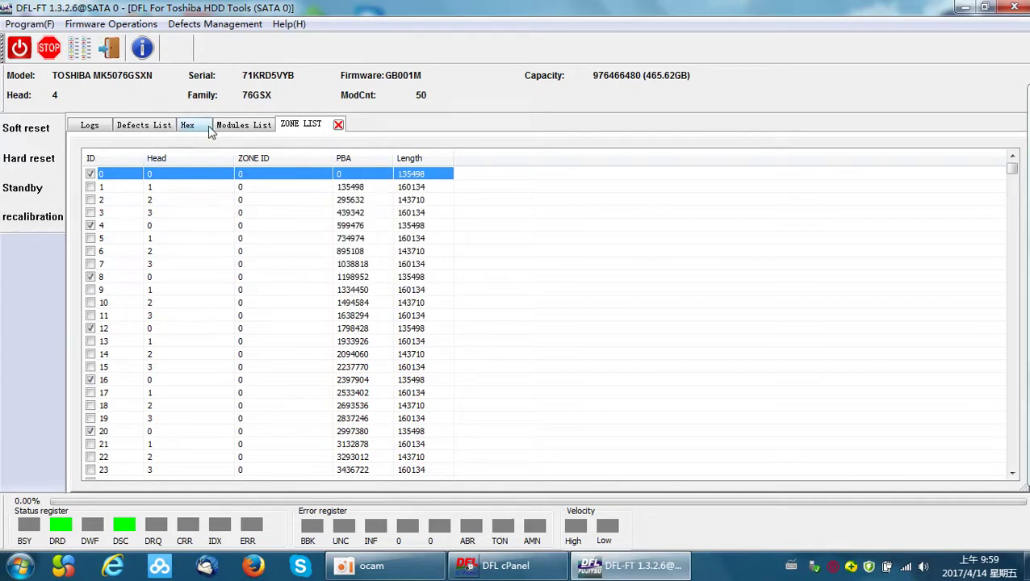
right_click(164, 178)
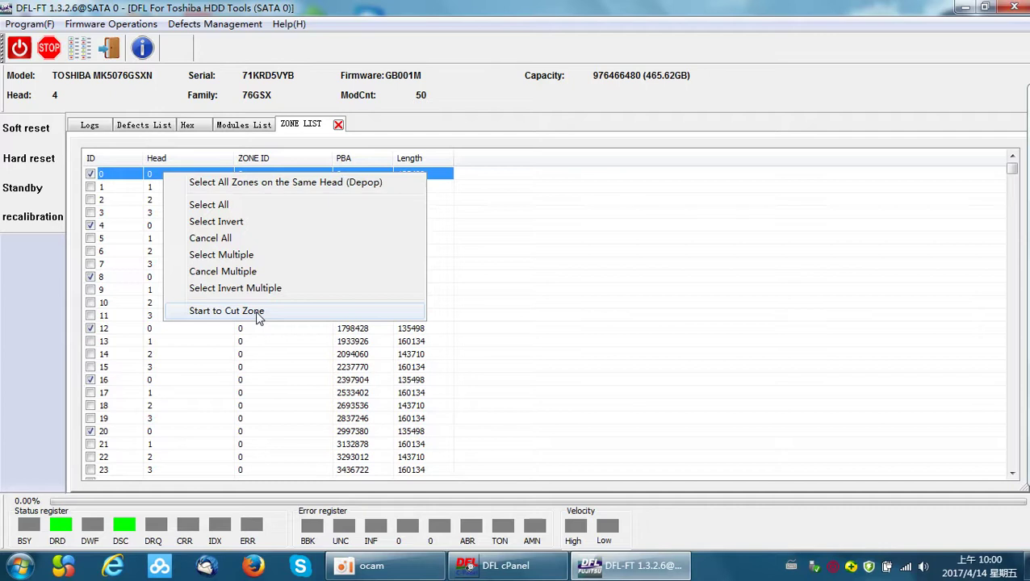
left_click(614, 298)
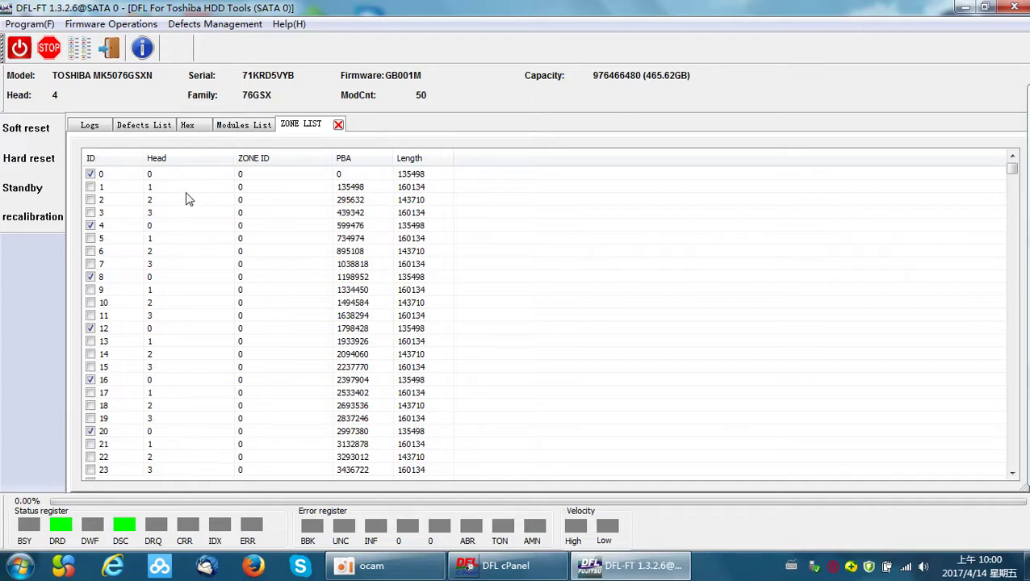
Step: Close the zone list, exit the Toshiba tools and open the disk scan for the drive
left_click(339, 125)
left_click(109, 49)
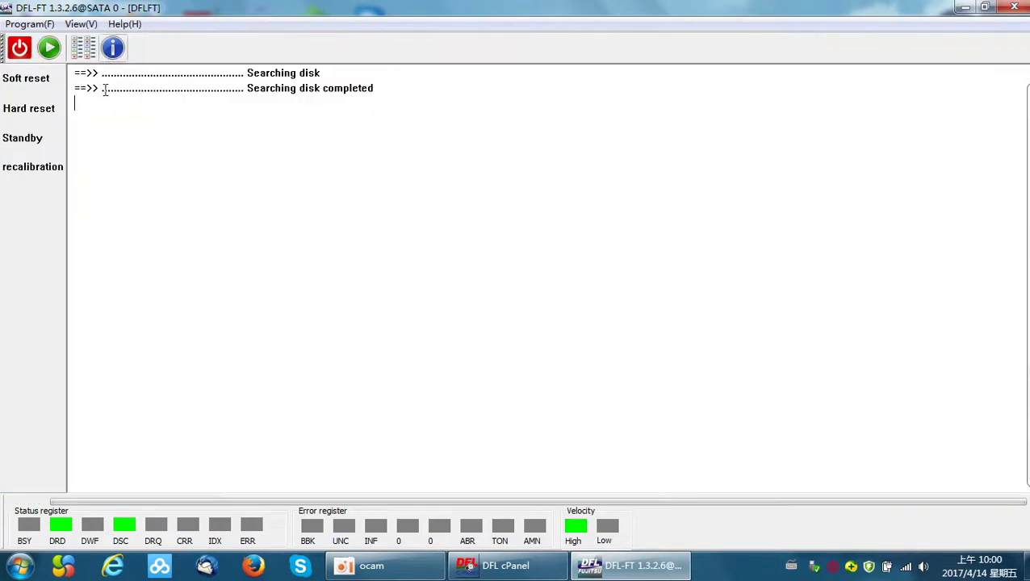
left_click(84, 48)
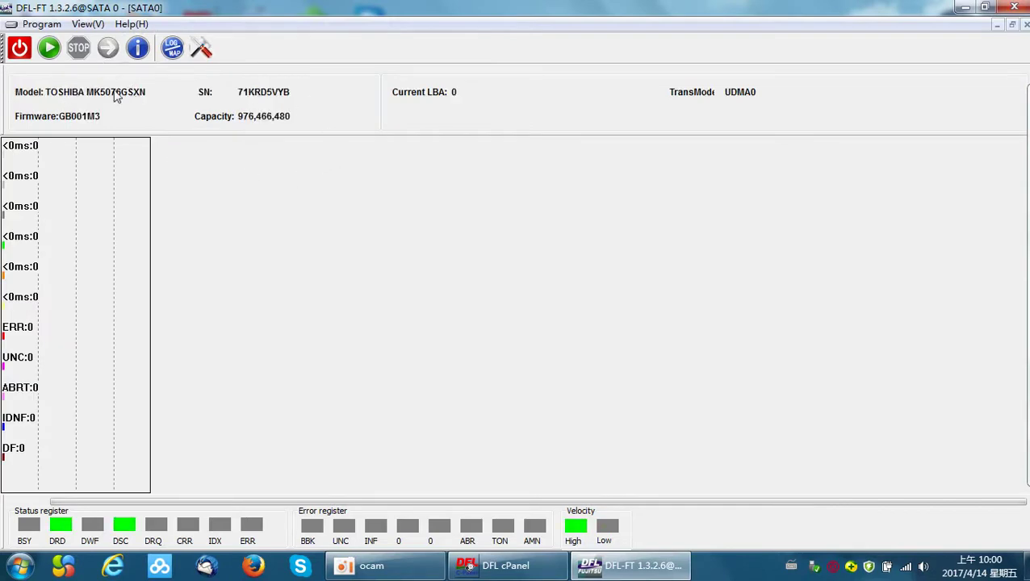
Step: Try the Write scan type in the scan settings and close the settings without applying it
left_click(201, 48)
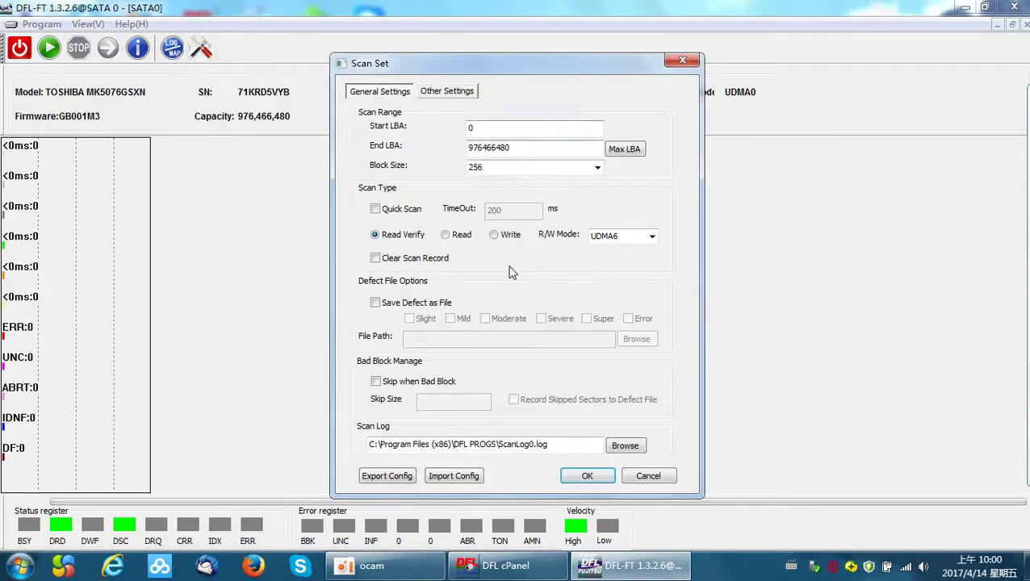
left_click(493, 234)
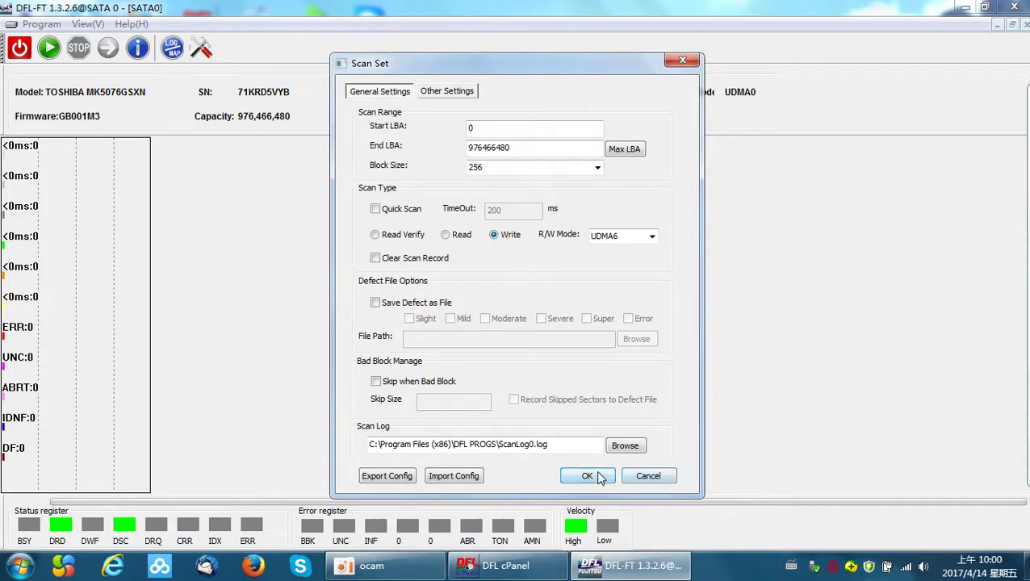
left_click(681, 60)
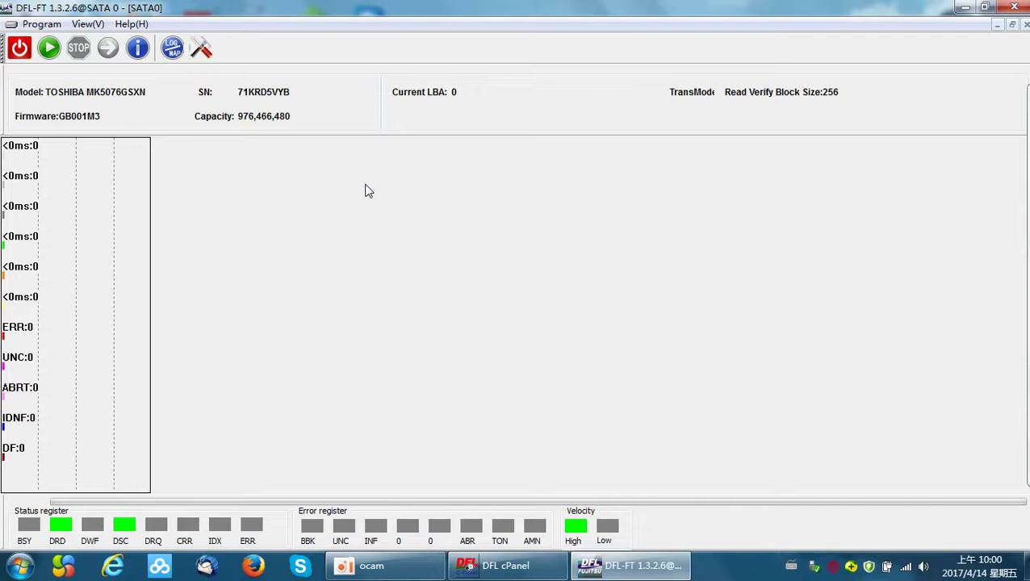
left_click(50, 48)
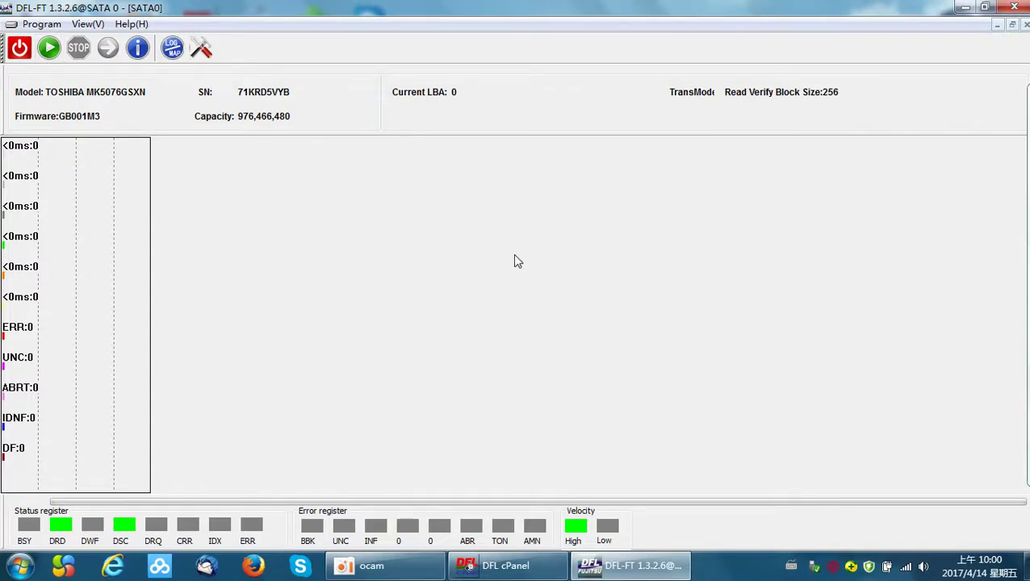